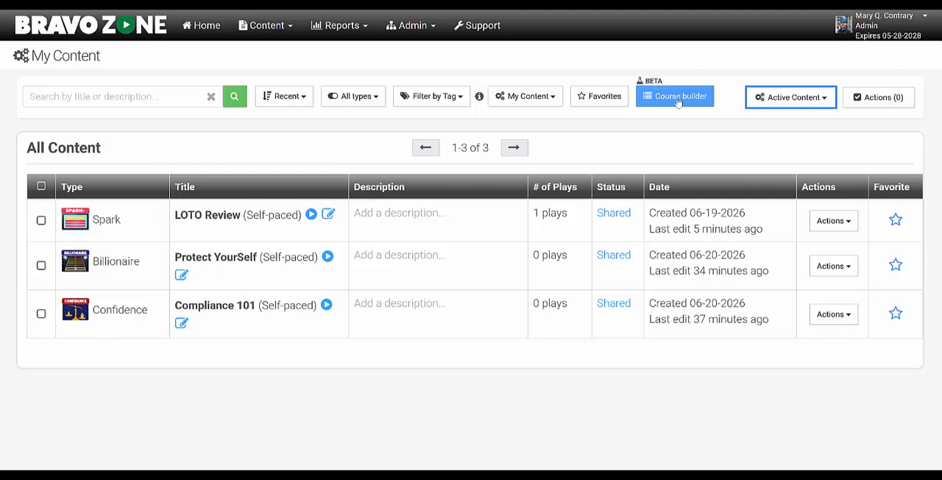
Create the first course in the course builder and title it Compliance Training
left_click(678, 102)
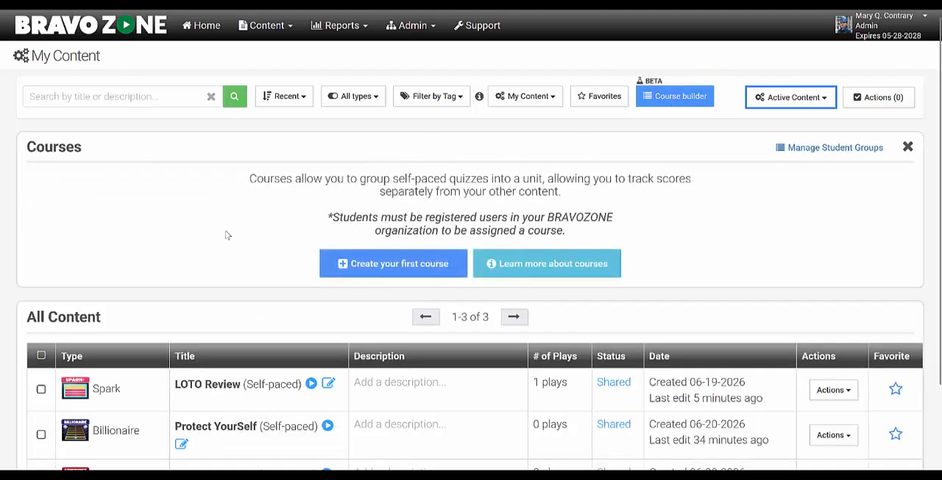
left_click(395, 274)
left_click_drag(323, 291, 233, 296)
type("Compliance Training")
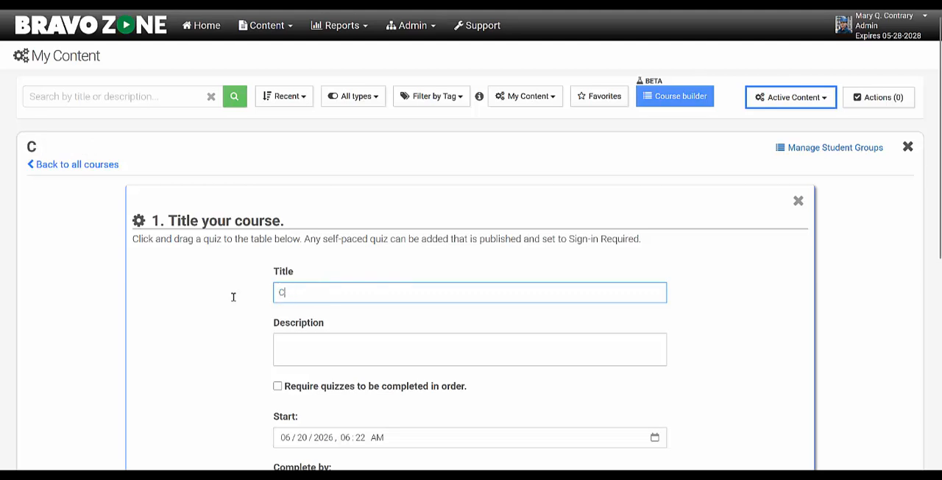
Enter the course description "June's training will review mandatory policies on how to protect yourself using available personal safety equipment."
left_click(206, 309)
left_click(295, 348)
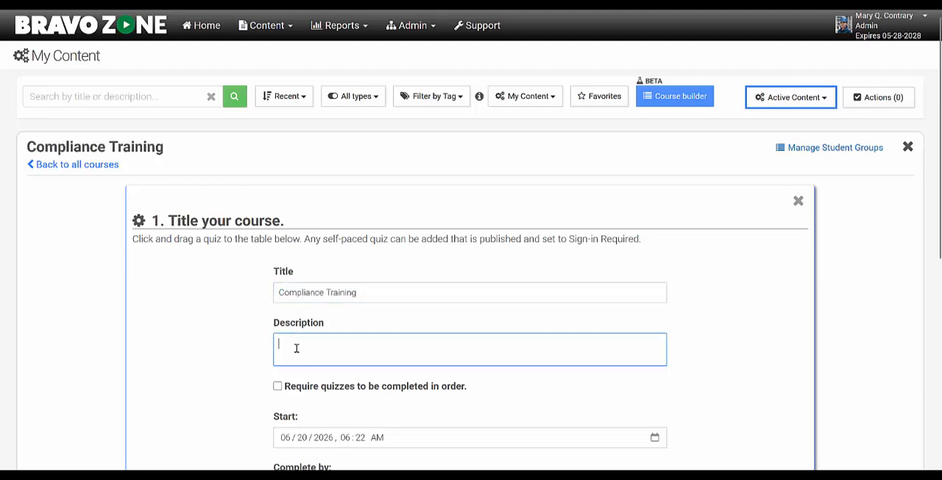
type("June's training will review mandatory policies on how to protect yourself using available personal safety equipment.")
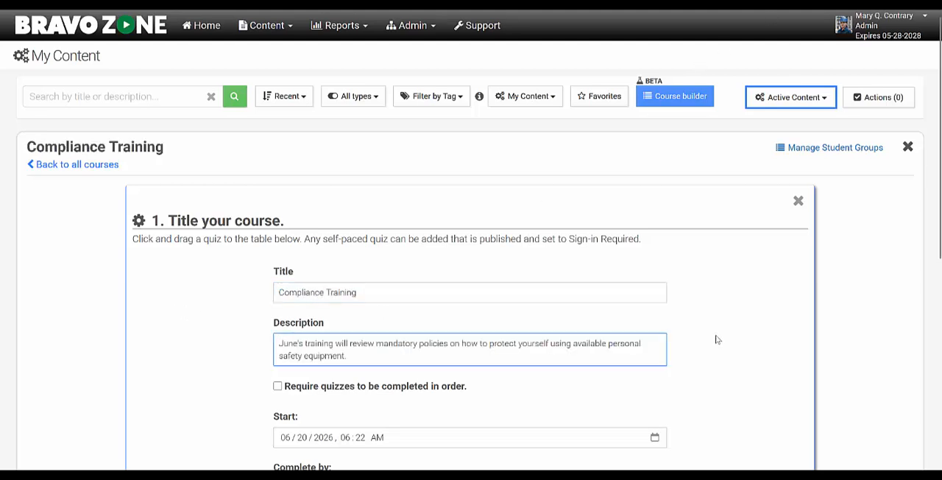
scroll(717, 340, "down", 3)
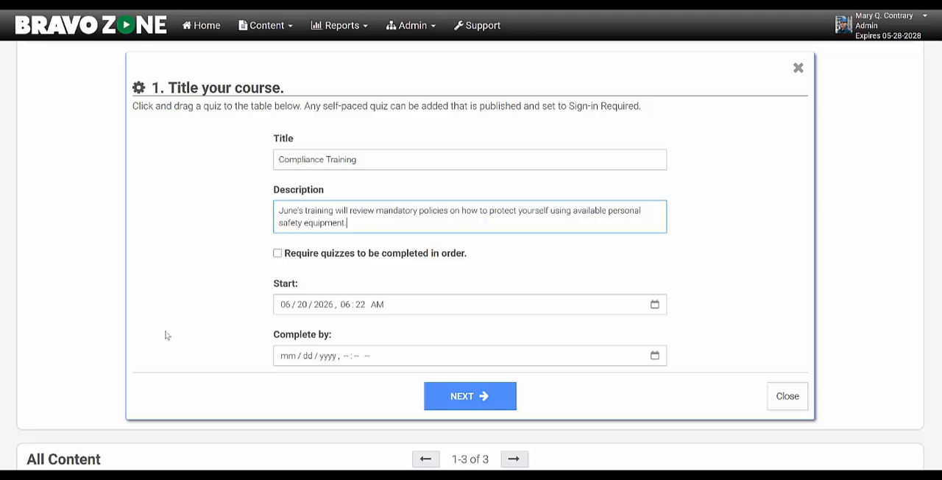
left_click(277, 253)
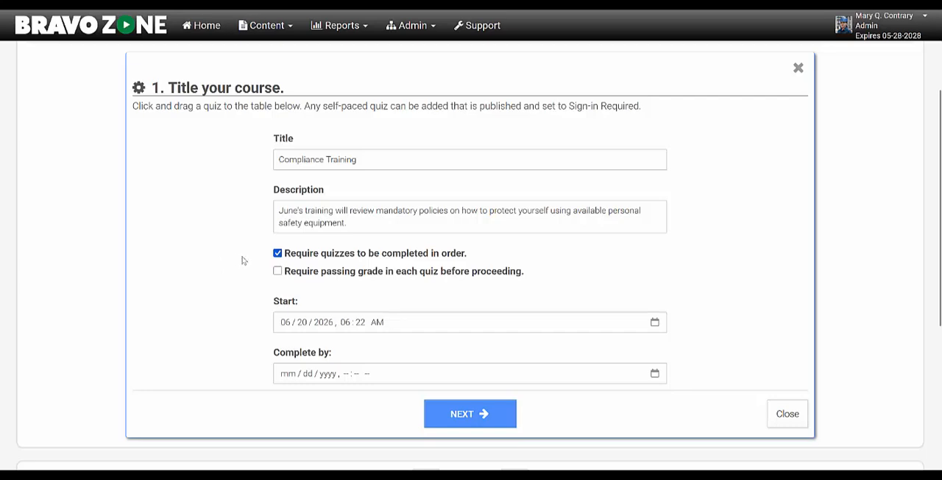
left_click(277, 253)
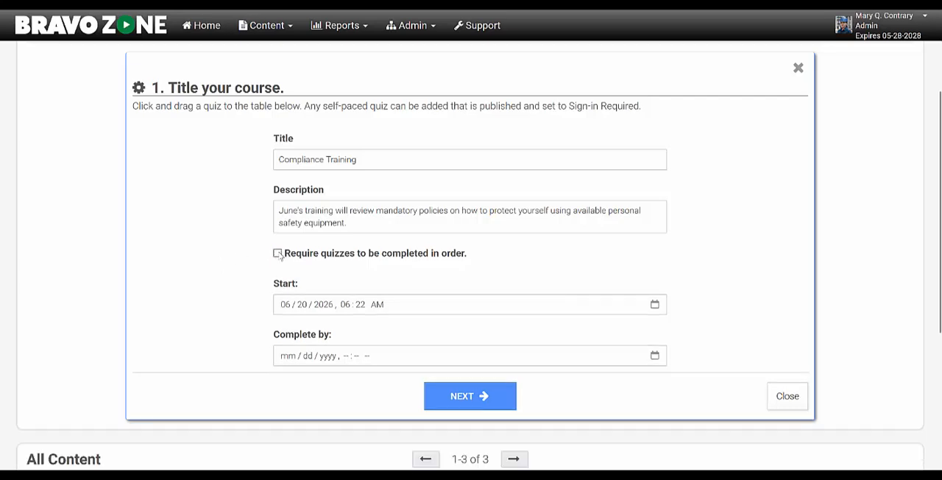
Proceed to the quiz content stage and add the Protect YourSelf quiz to the Compliance Training course
left_click(471, 396)
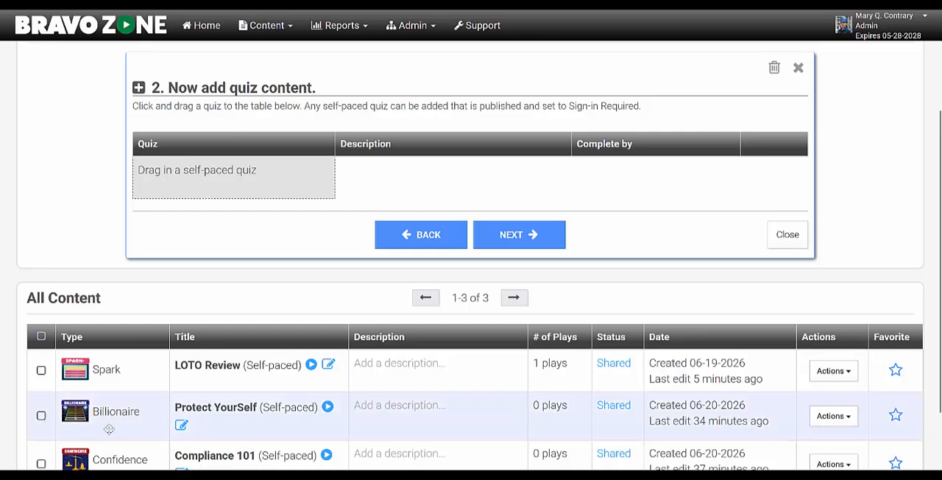
left_click_drag(94, 415, 190, 165)
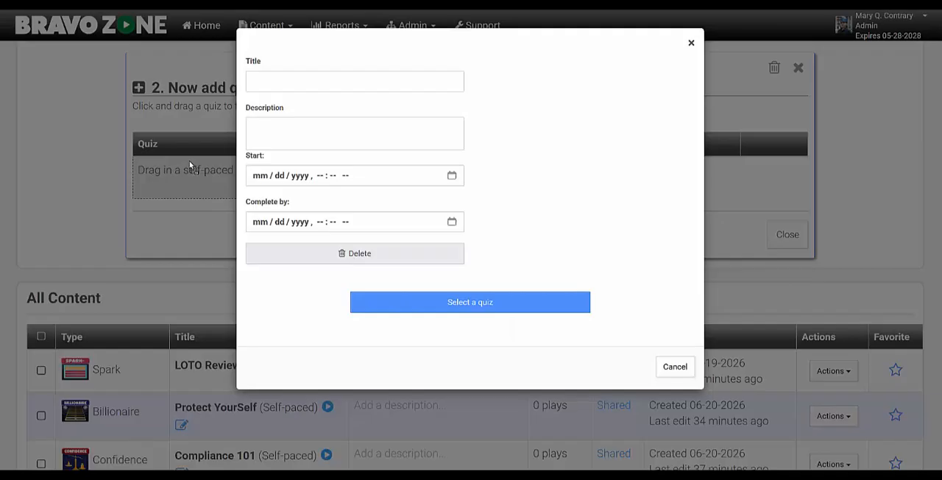
left_click(537, 279)
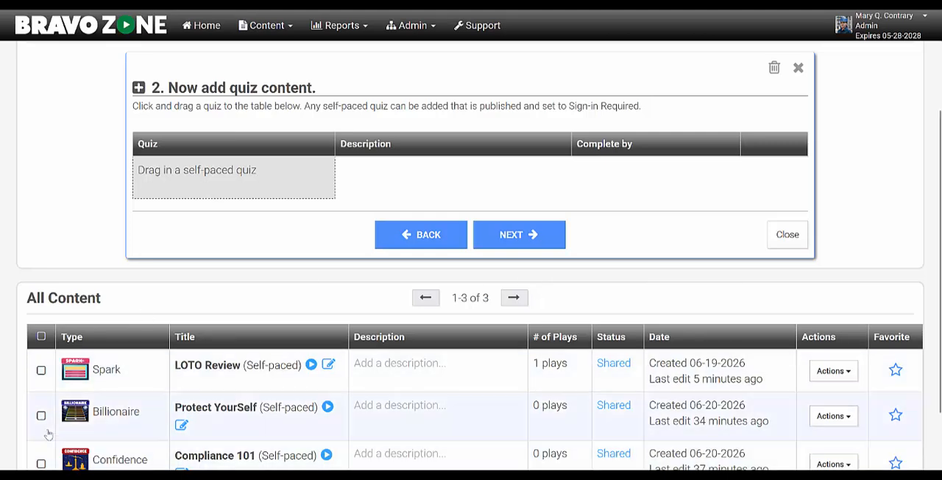
left_click(41, 416)
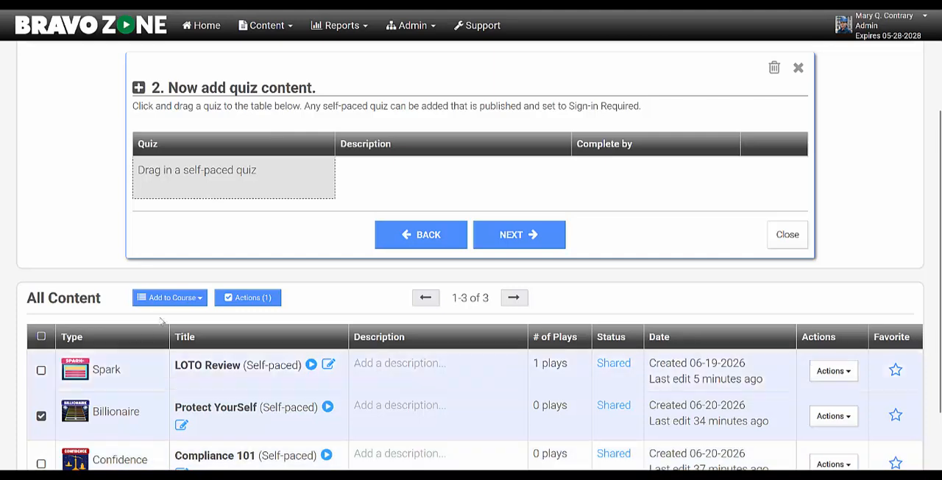
left_click(172, 299)
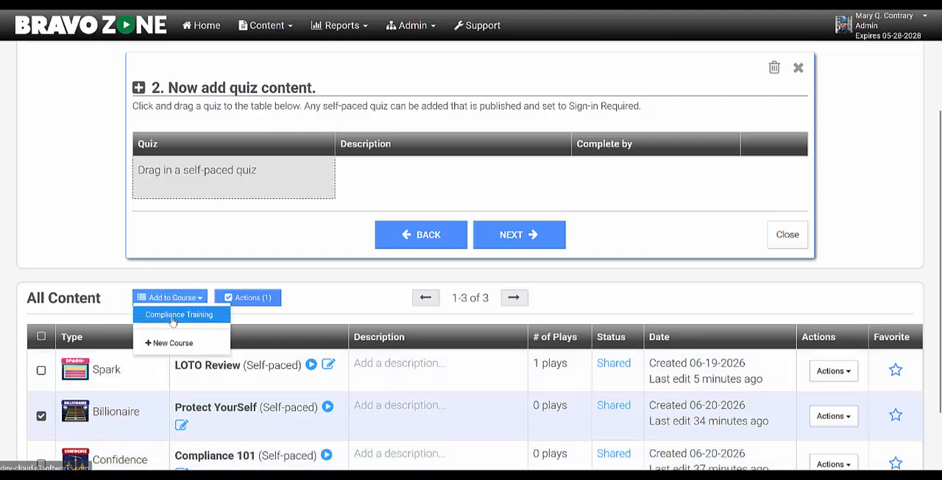
left_click(175, 314)
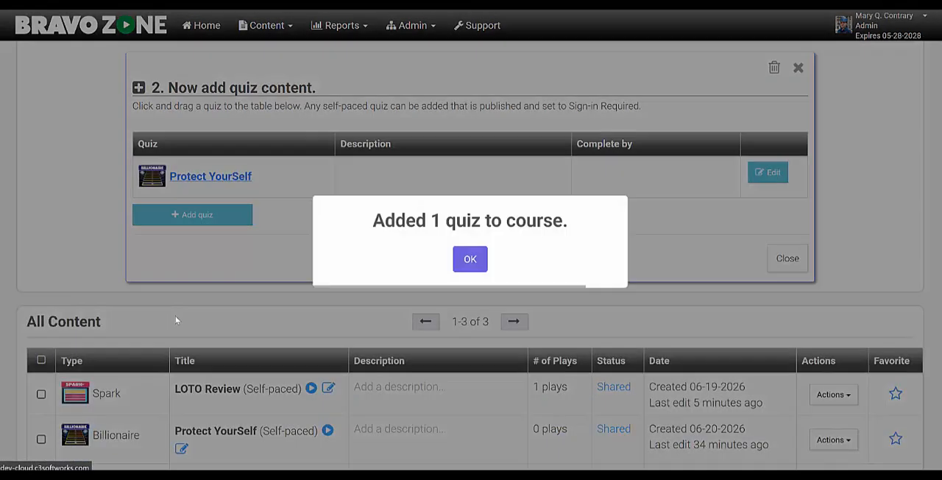
left_click(466, 262)
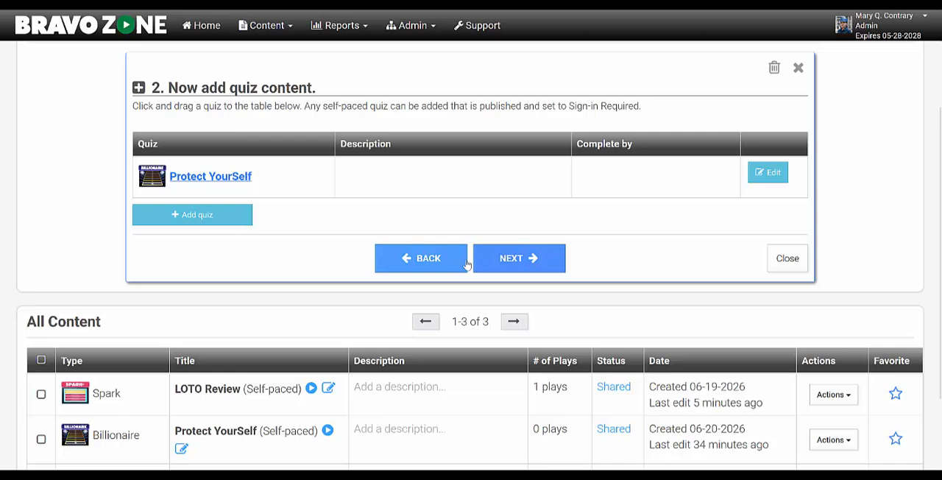
In the delivery stage, preview assigning all students in the organization, and choose assignment by student group instead
left_click(526, 262)
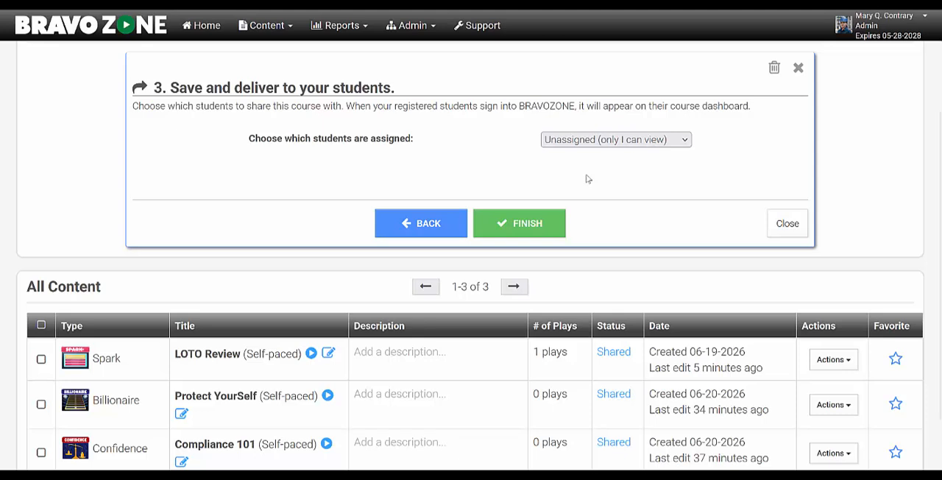
left_click(685, 142)
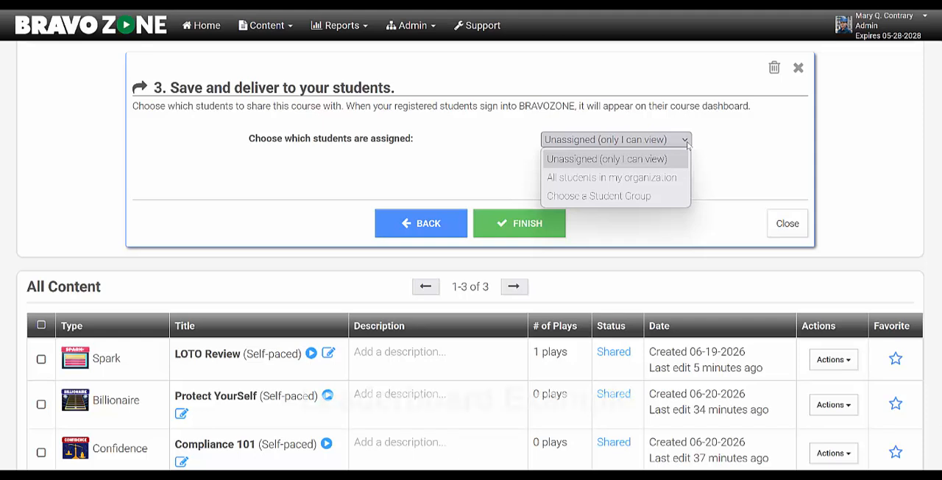
left_click(611, 177)
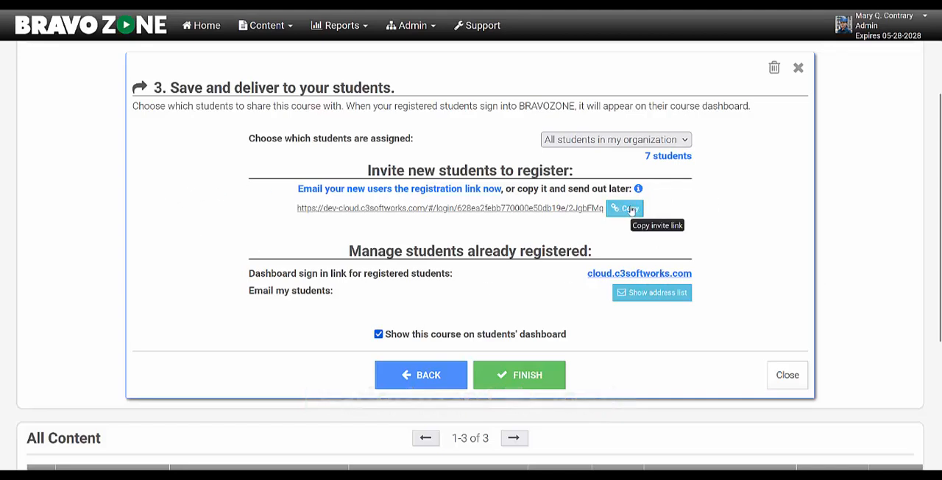
left_click(611, 140)
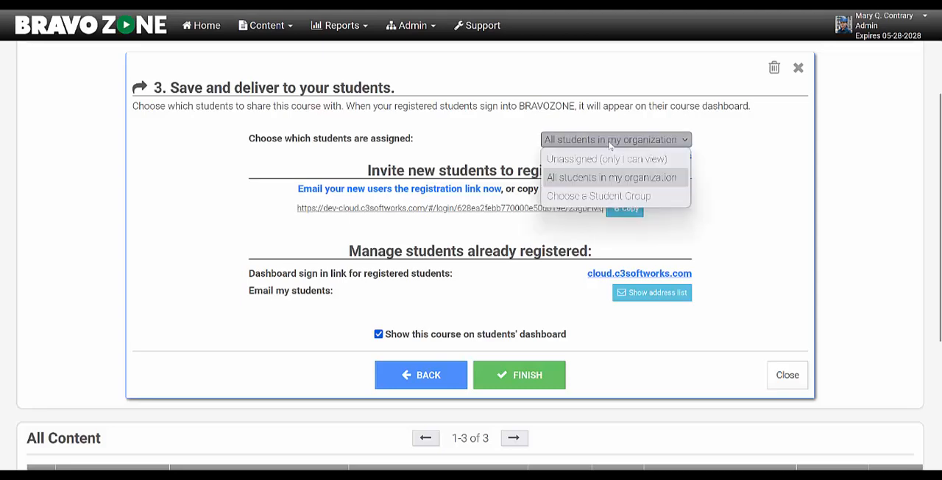
left_click(591, 196)
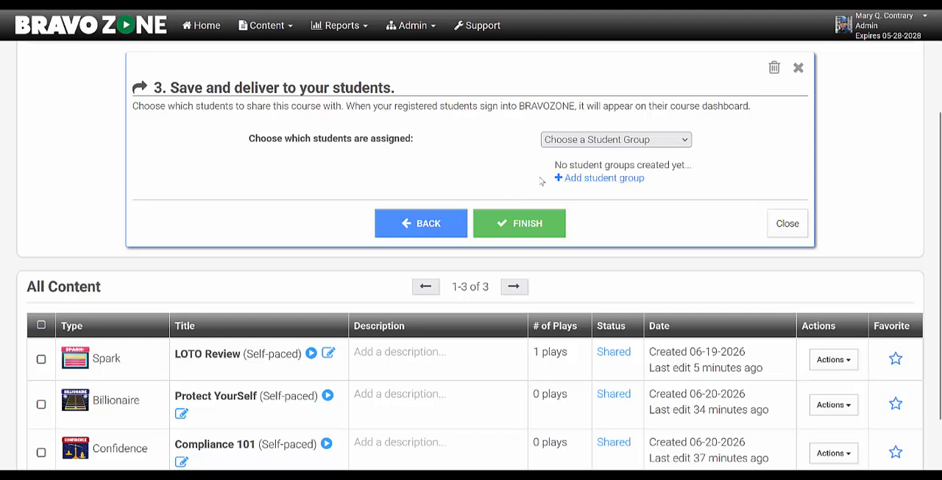
Create a new student group titled Day Shift
left_click(608, 178)
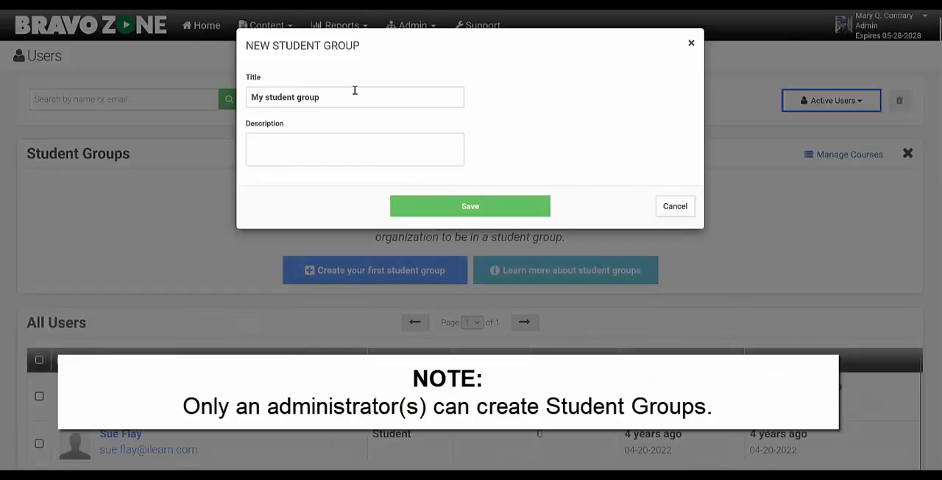
triple_click(330, 97)
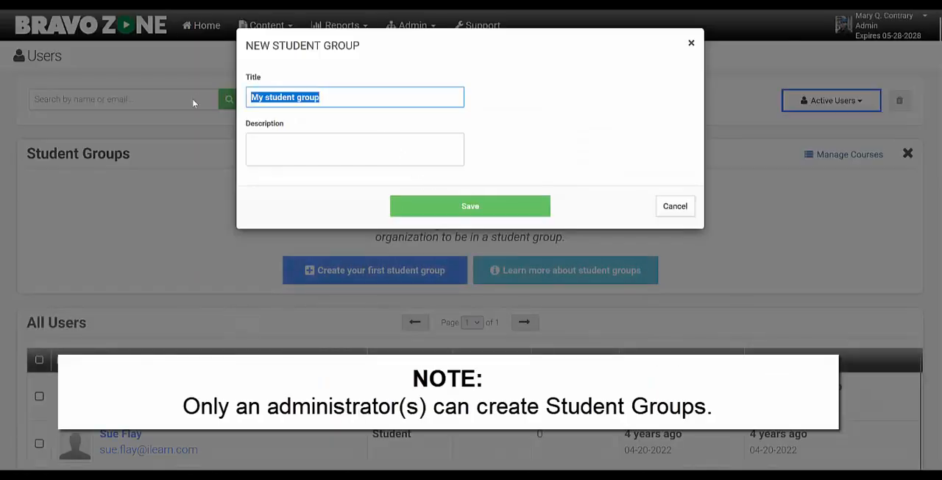
type("Day Shift")
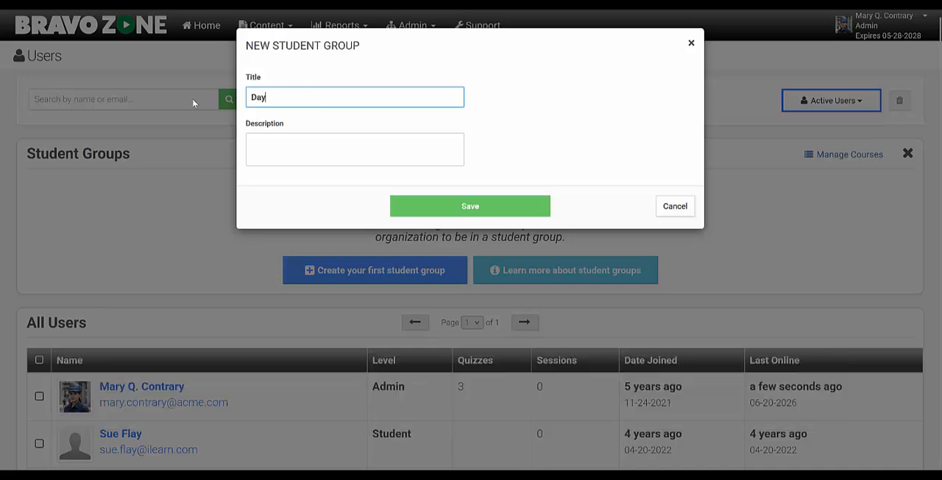
left_click(458, 206)
Add the first listed student, directly below the admin, to the Day Shift group
scroll(263, 235, "down", 5)
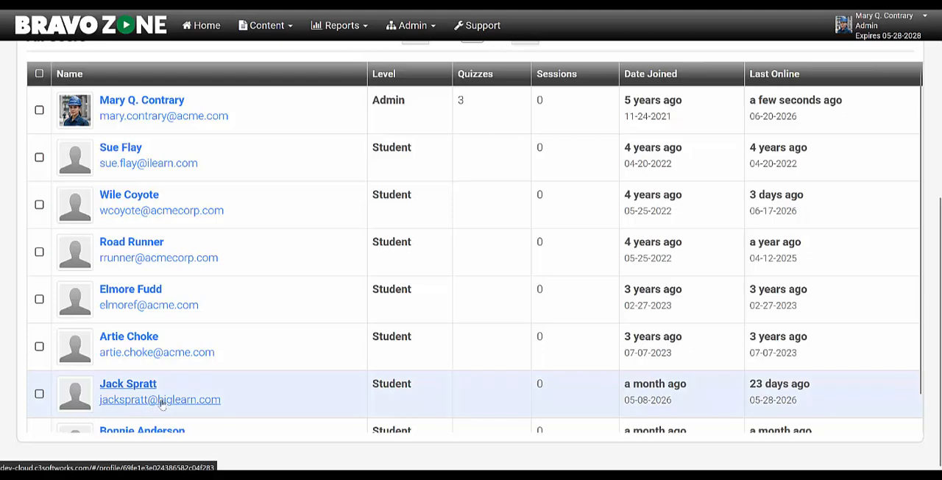
scroll(162, 401, "down", 1)
scroll(165, 398, "up", 1)
scroll(184, 342, "up", 3)
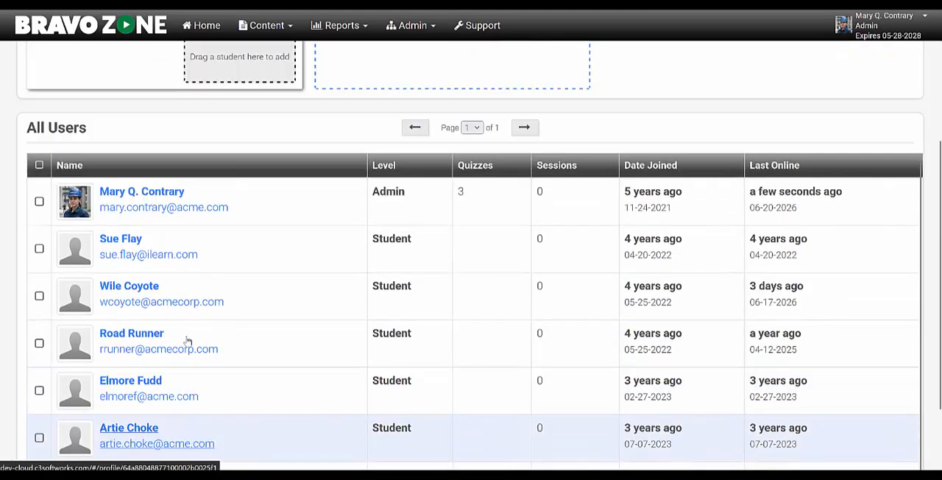
left_click_drag(125, 353, 236, 156)
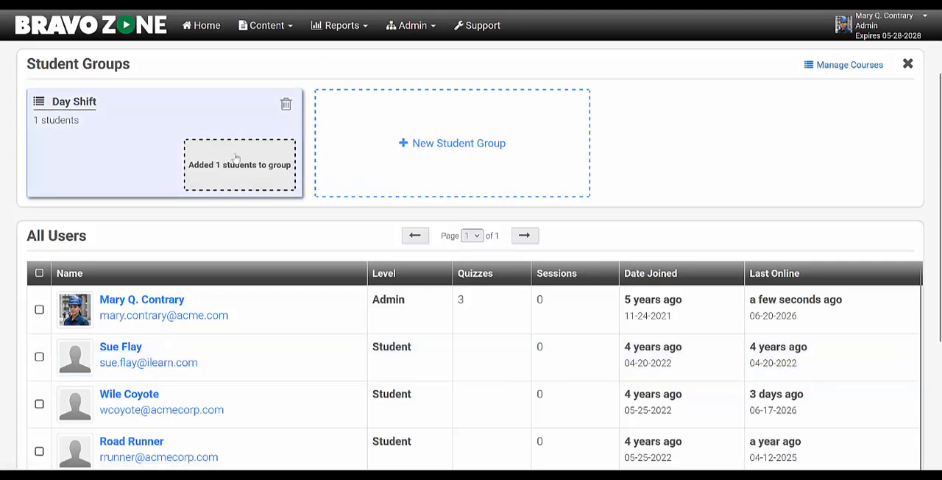
Add the second, fourth and sixth listed students to the Day Shift group together
left_click(39, 404)
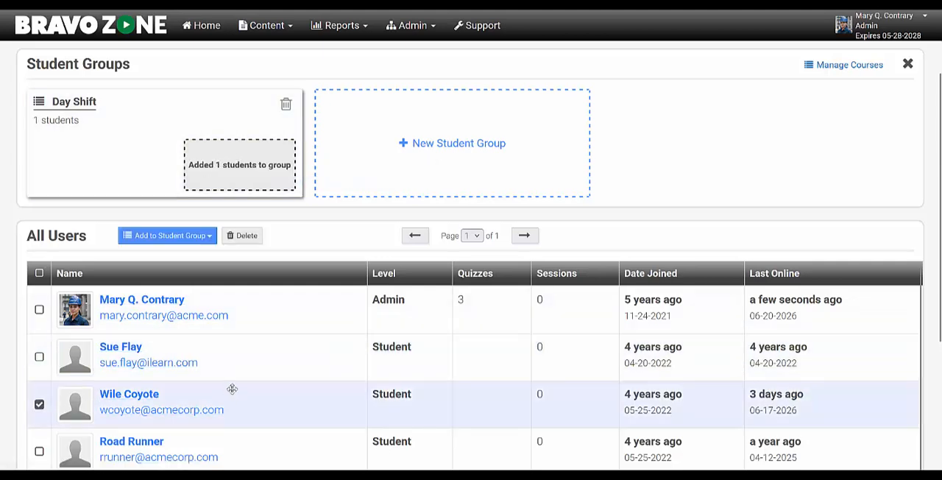
scroll(231, 388, "down", 1)
left_click(39, 465)
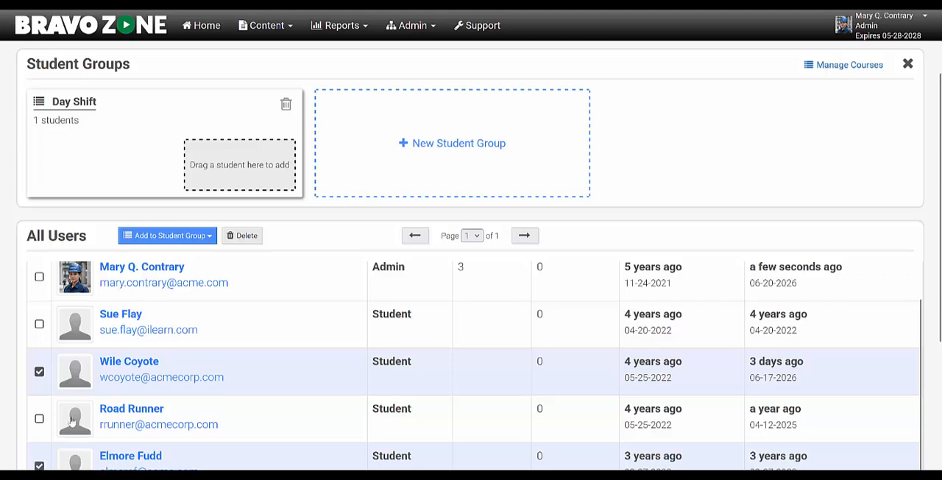
left_click(186, 237)
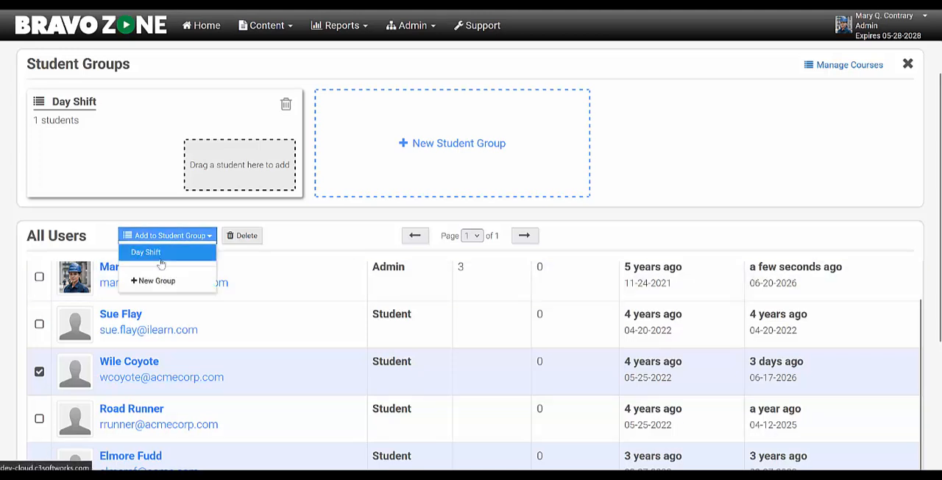
left_click(161, 252)
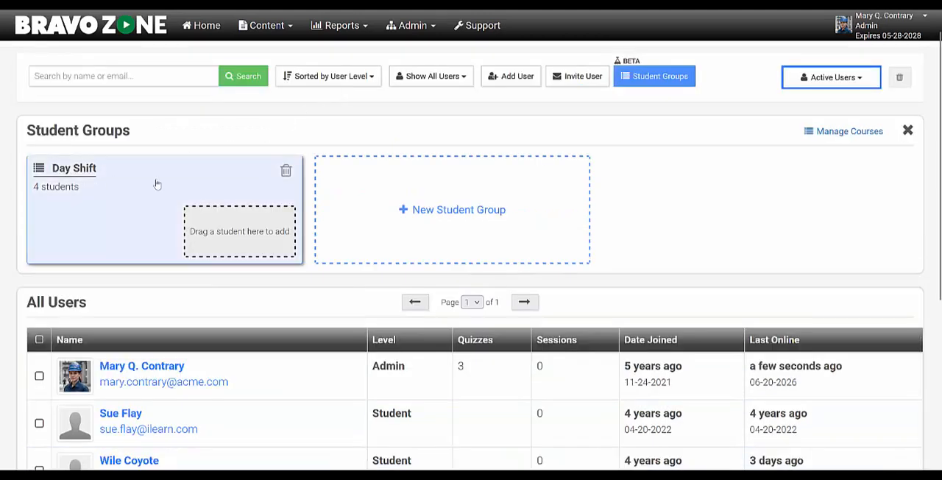
Return to the courses and assign the Compliance Training course to the Day Shift student group
left_click(836, 136)
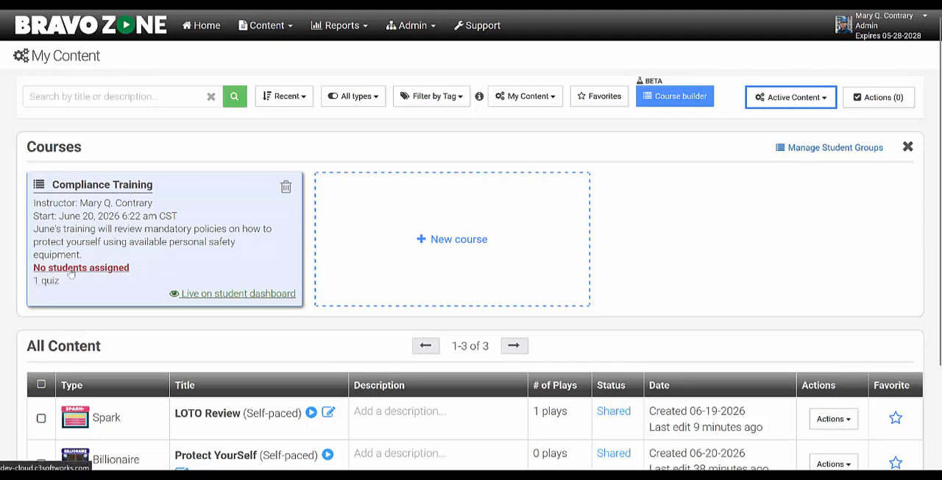
left_click(114, 268)
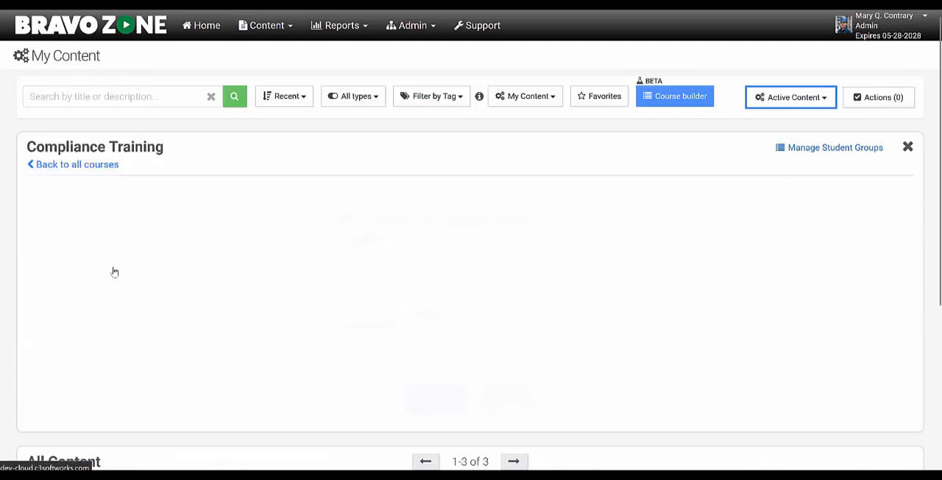
left_click(648, 274)
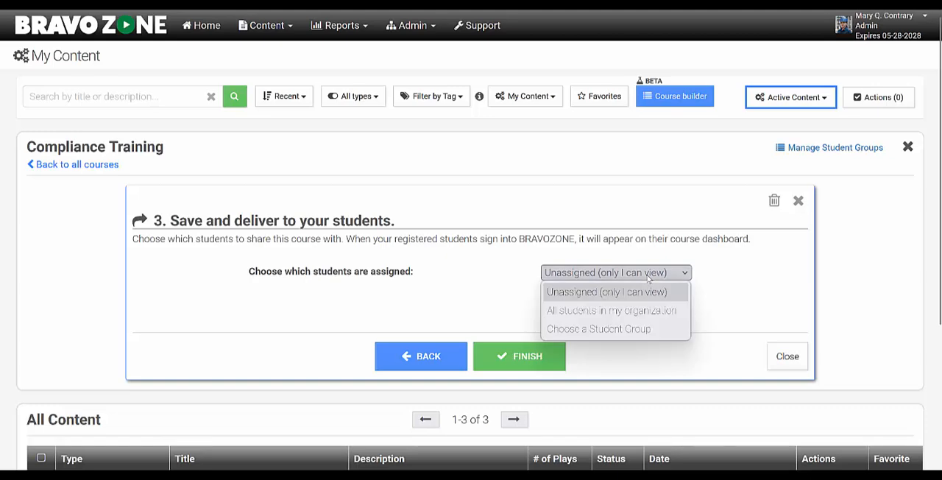
left_click(610, 329)
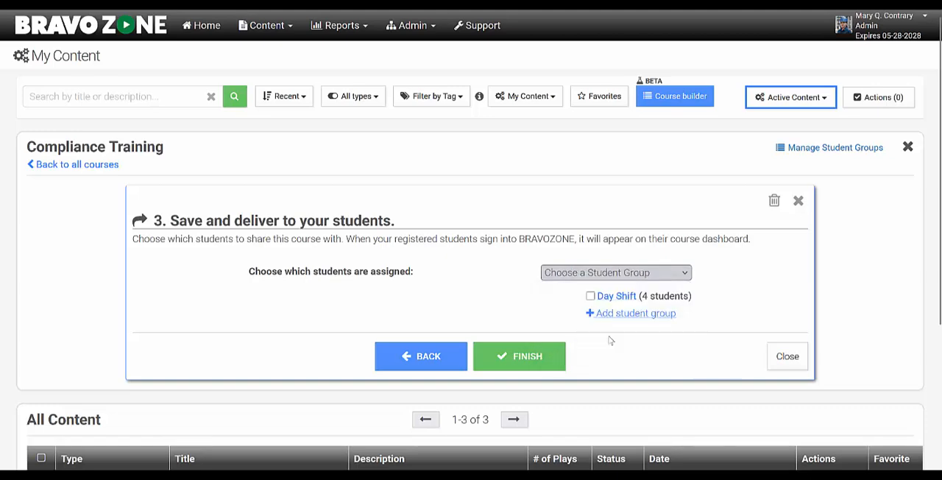
left_click(590, 296)
Show the e-mail address list of the registered students who have access to the course
scroll(662, 235, "down", 2)
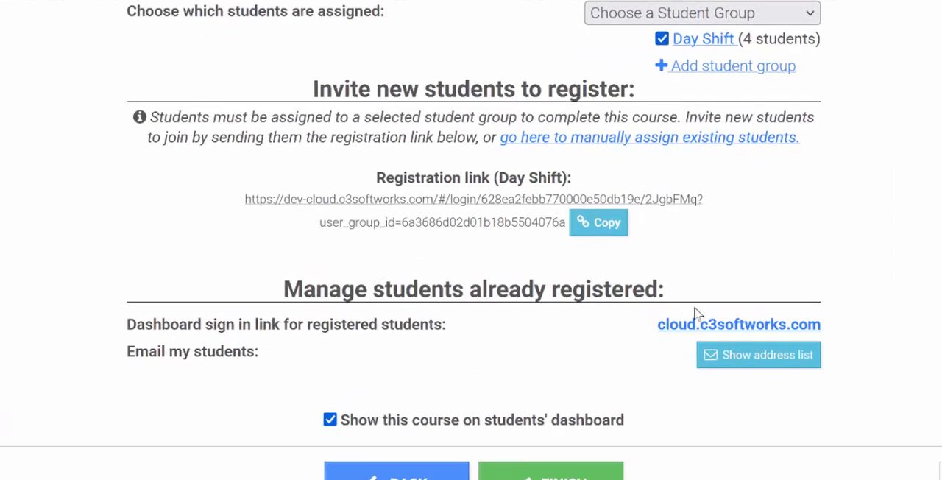
left_click(752, 357)
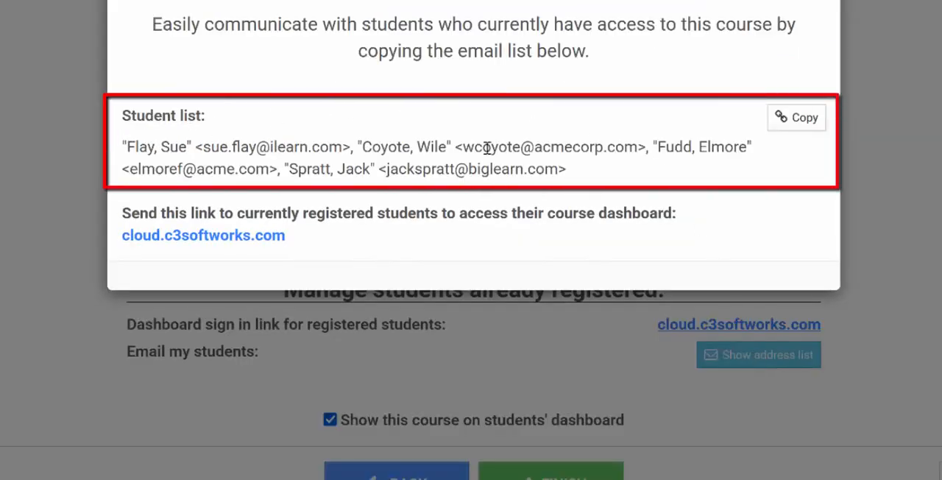
Copy the e-mail list of the students with access to the course and finish the course setup
left_click(802, 119)
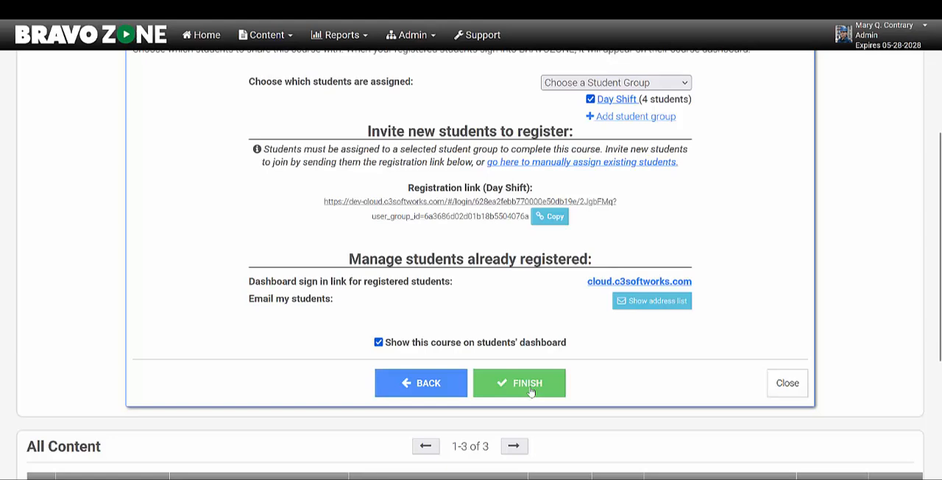
left_click(527, 383)
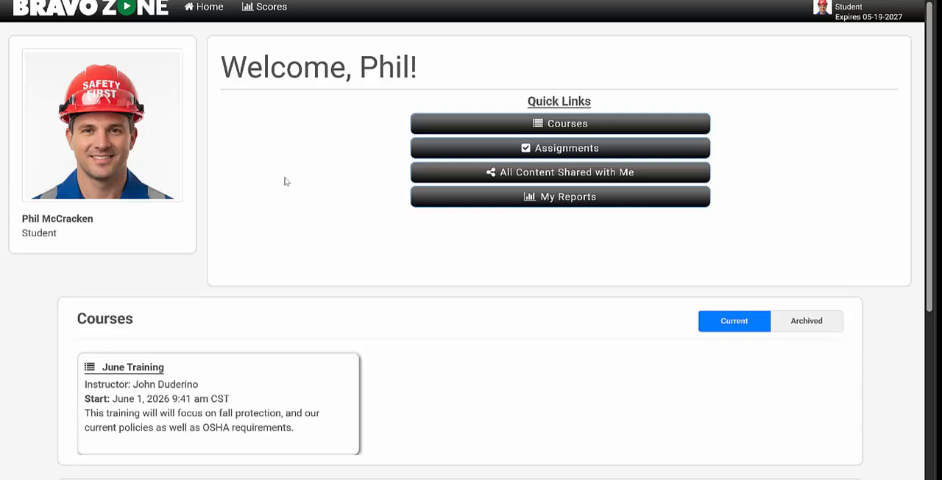
On the student dashboard, expand the June Training course, launch its Fall Protection quiz and start playing it
scroll(317, 240, "down", 2)
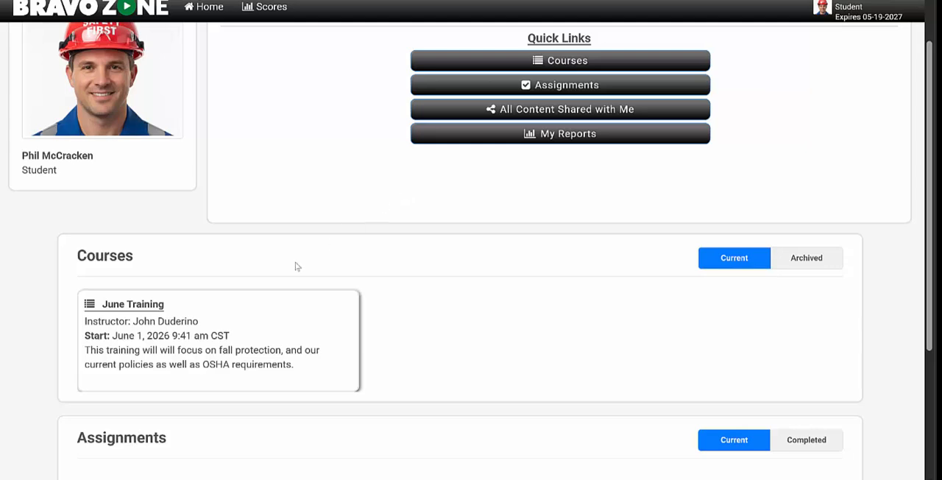
left_click(160, 343)
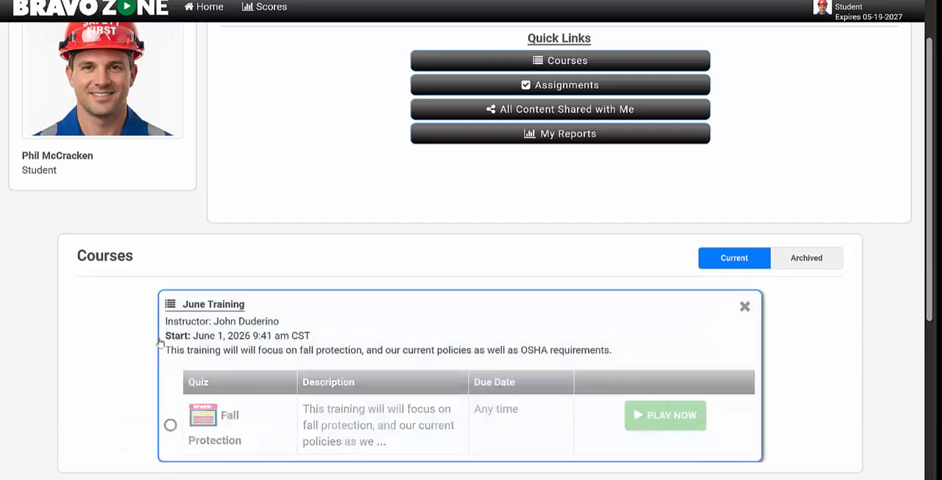
scroll(299, 250, "down", 1)
scroll(300, 251, "down", 1)
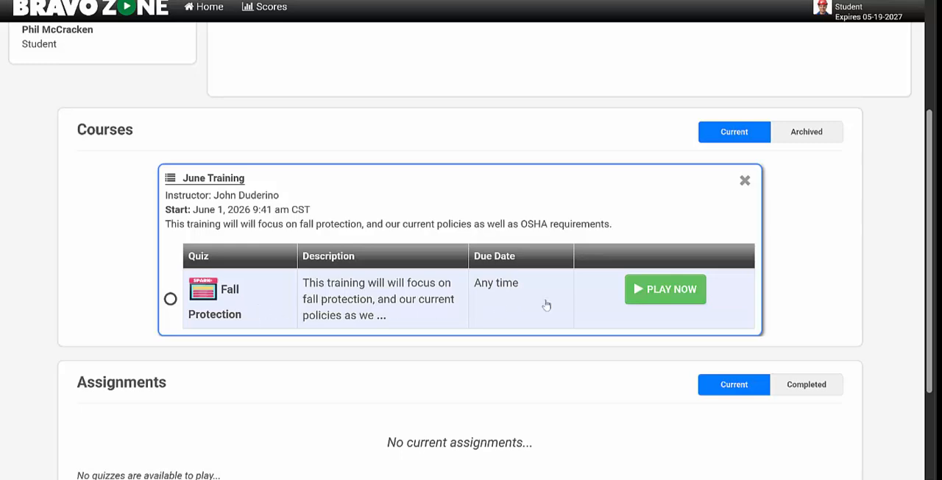
left_click(284, 306)
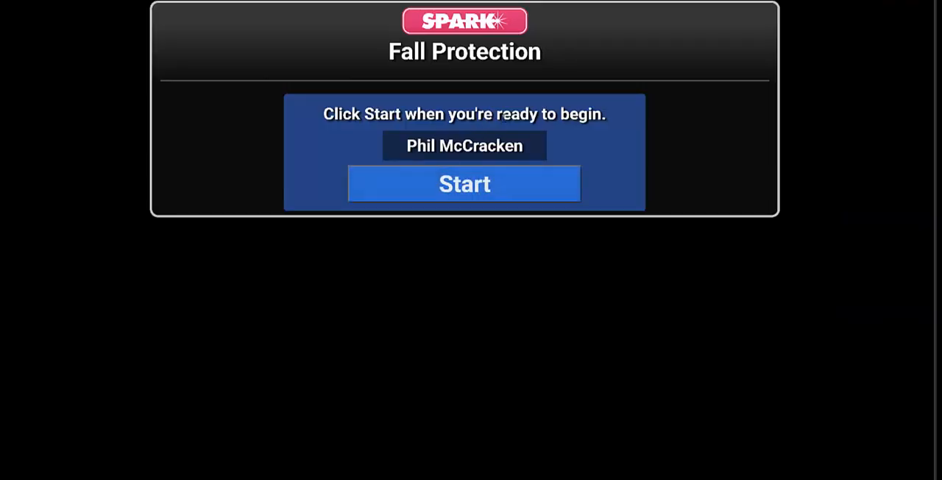
left_click(451, 187)
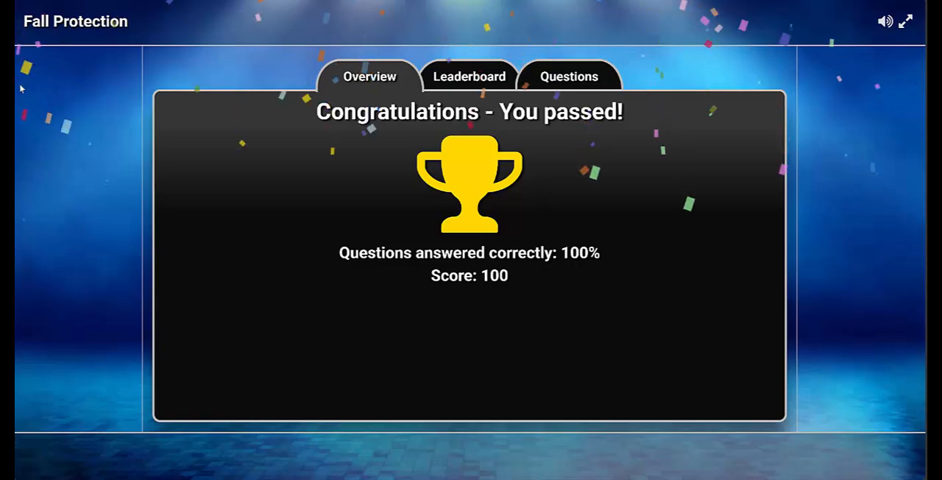